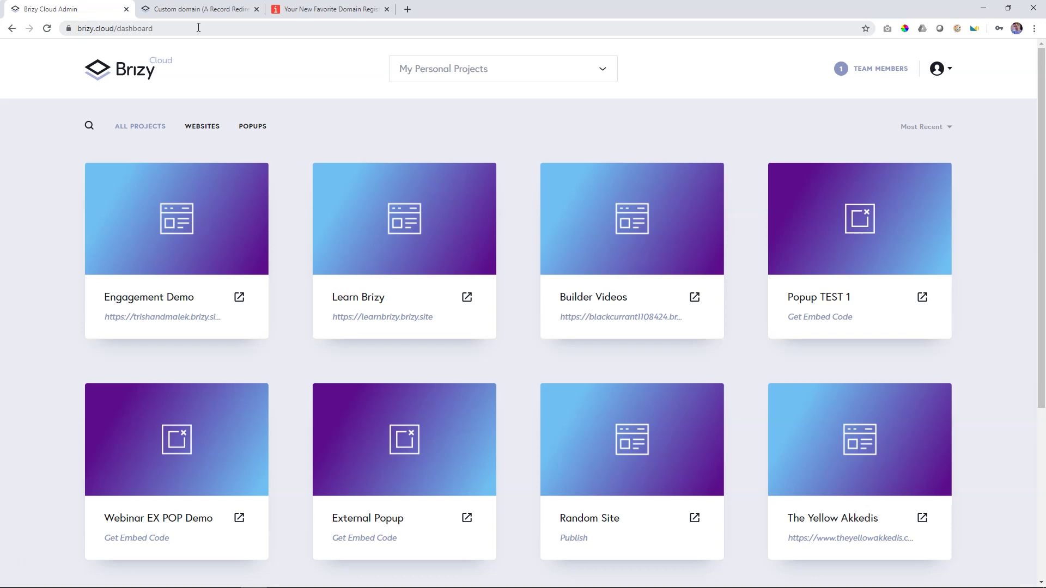
- Switch to the 'Custom domain (A Record Redirect)' help article
click(202, 9)
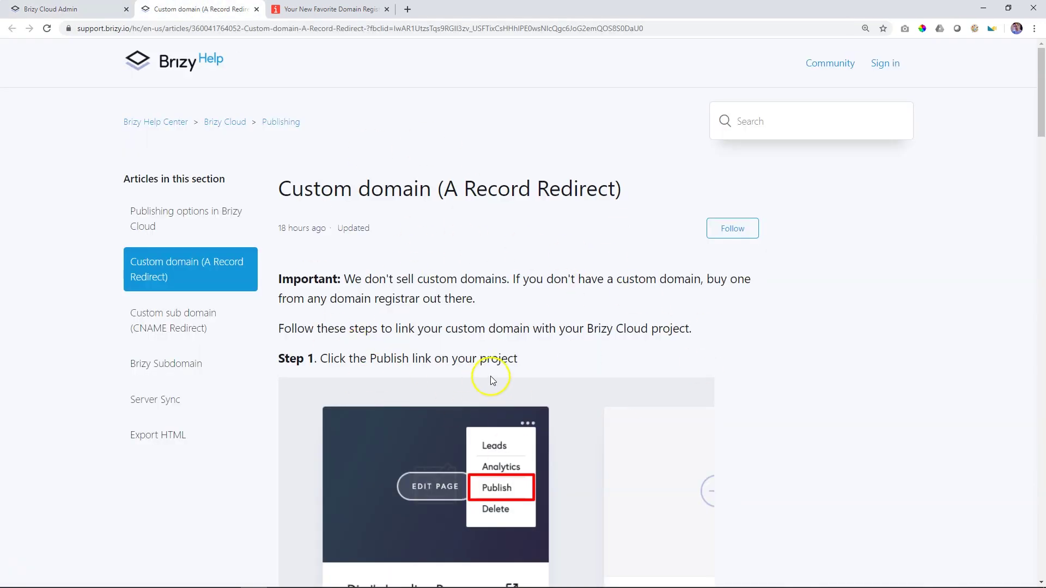
- Read through the help article's custom domain steps, then return to the Brizy Cloud Admin dashboard
scroll(493, 376, down, 1)
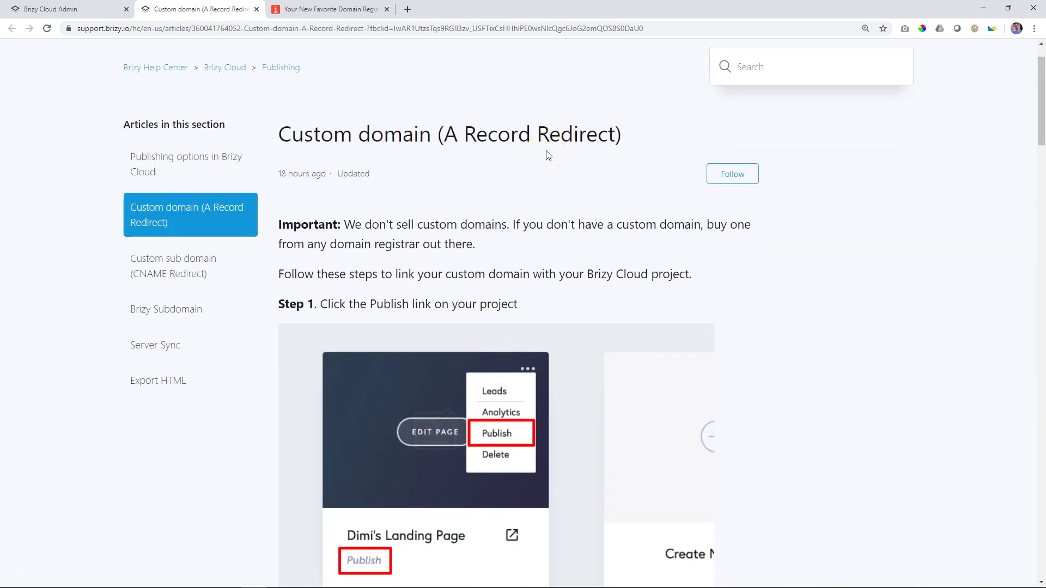
click(79, 10)
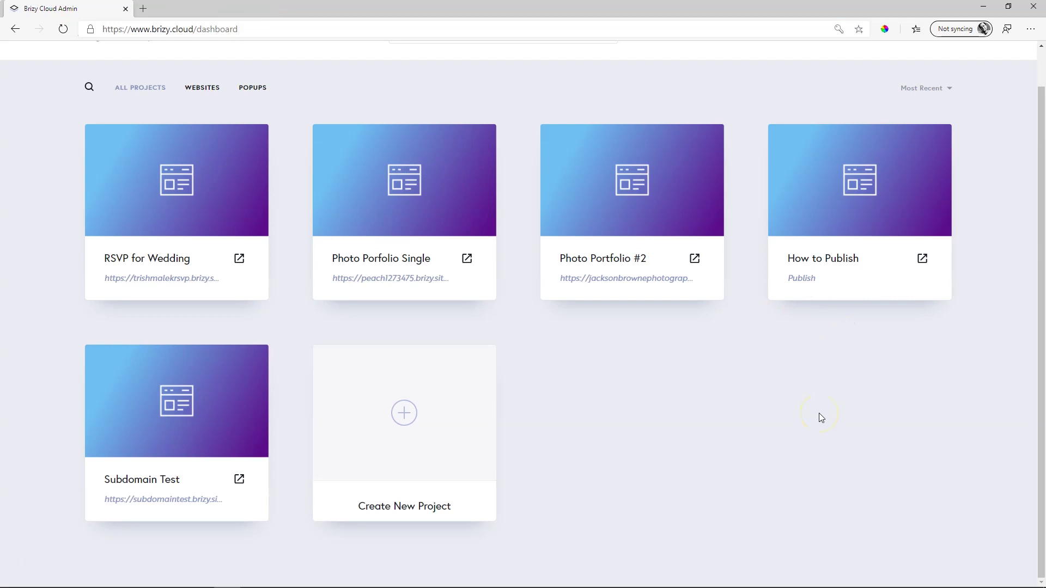
- Bring up the How to Publish Your Page options for the Subdomain Test project
click(185, 501)
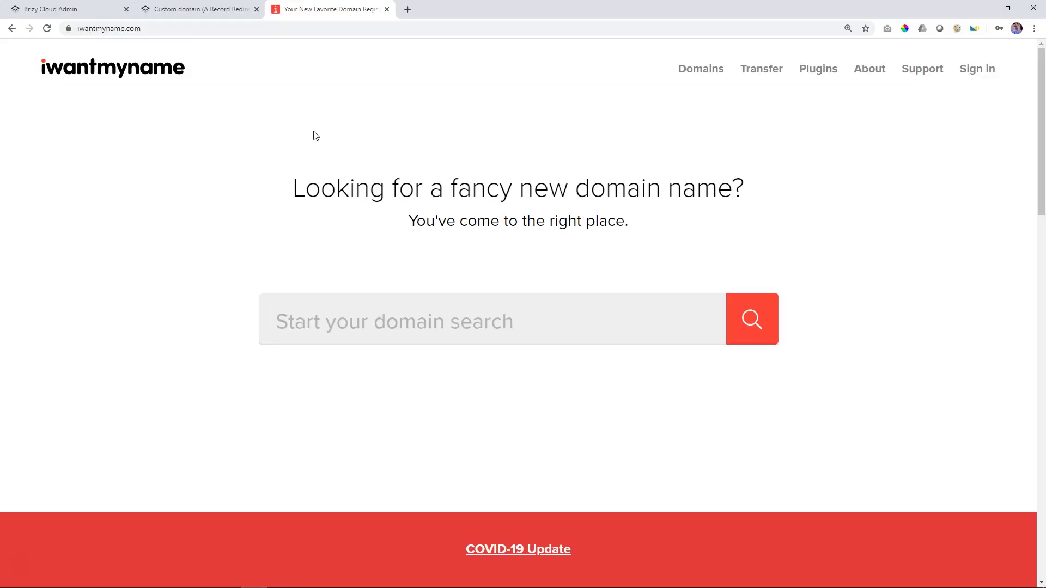
- Look over the iwantmyname homepage and sign in to the registrar account
scroll(316, 135, down, 4)
scroll(315, 135, down, 4)
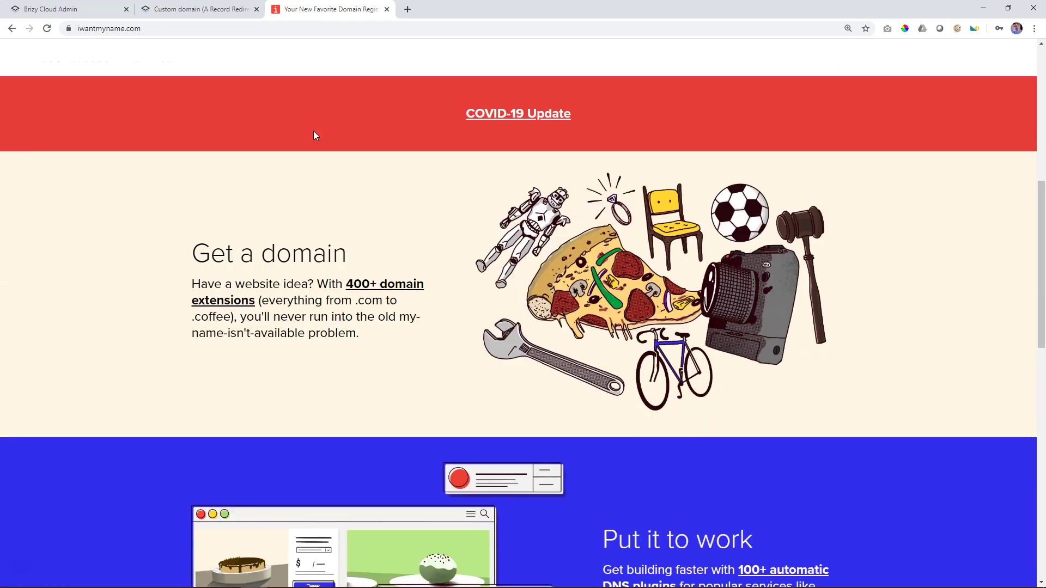
scroll(314, 135, up, 8)
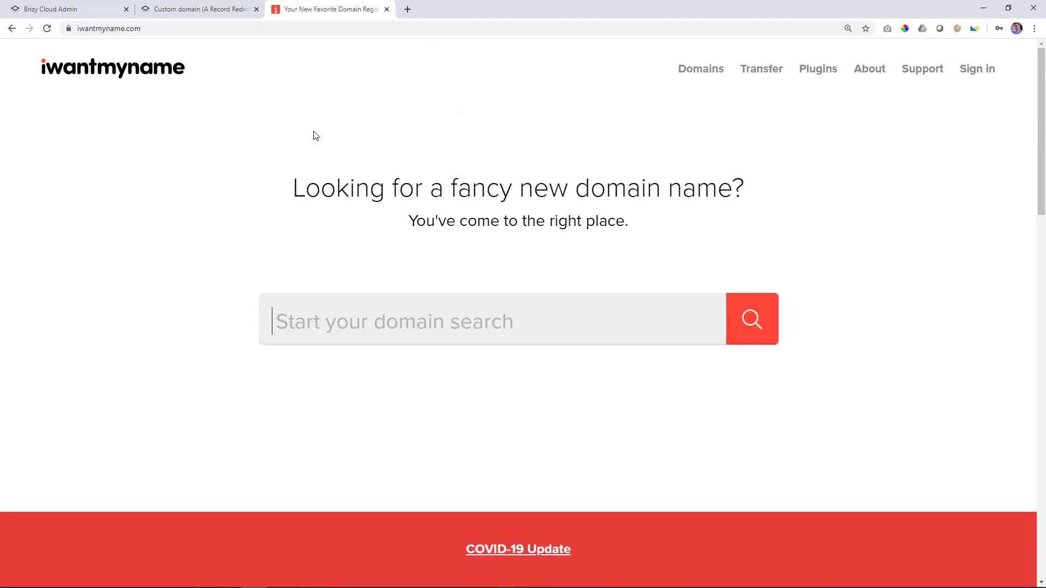
click(977, 69)
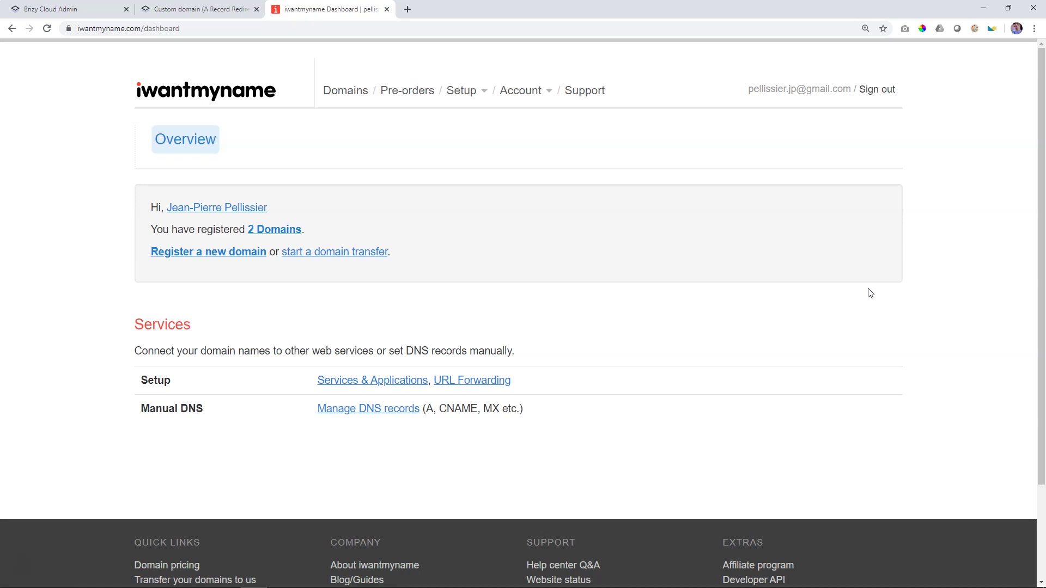
- Review the Brizy Cloud project cards, including Latest Project, then return to iwantmyname's Your Domains list
click(82, 10)
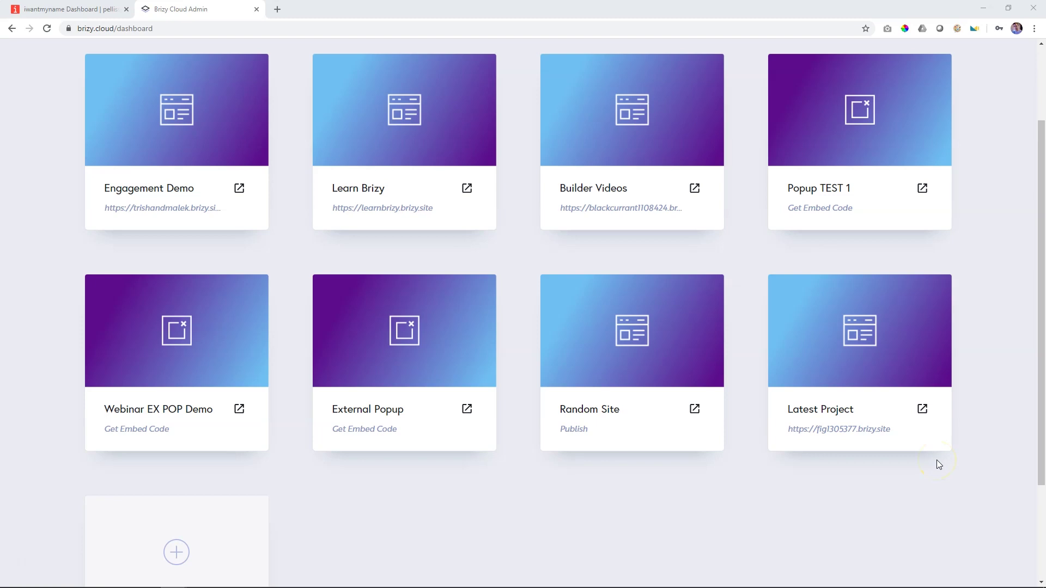
key(ctrl+shift+Tab)
- Go to Setup > Manage DNS and edit the DNS records for theyellowakkedis.com
click(223, 201)
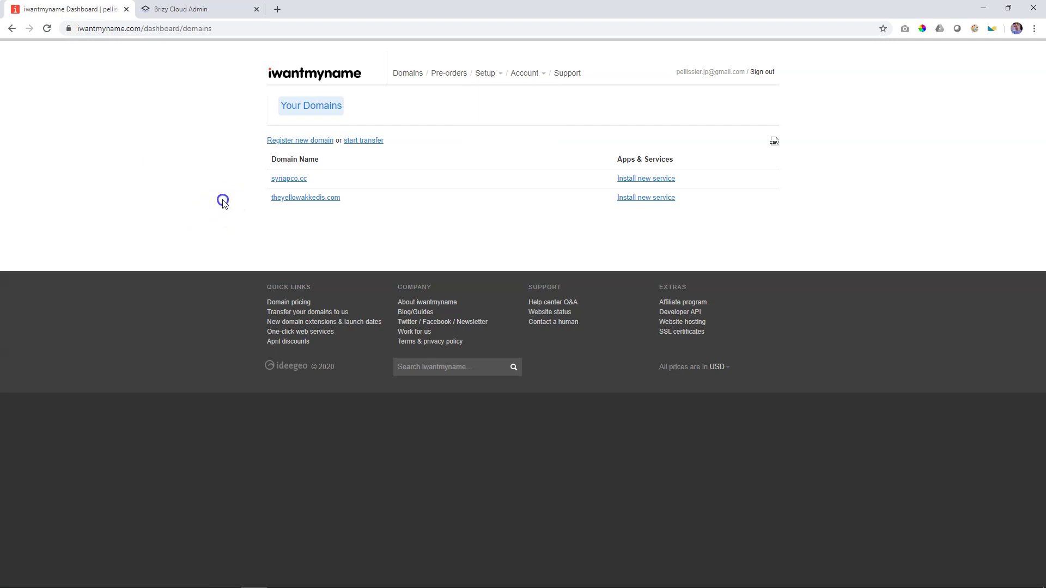
click(499, 77)
click(499, 106)
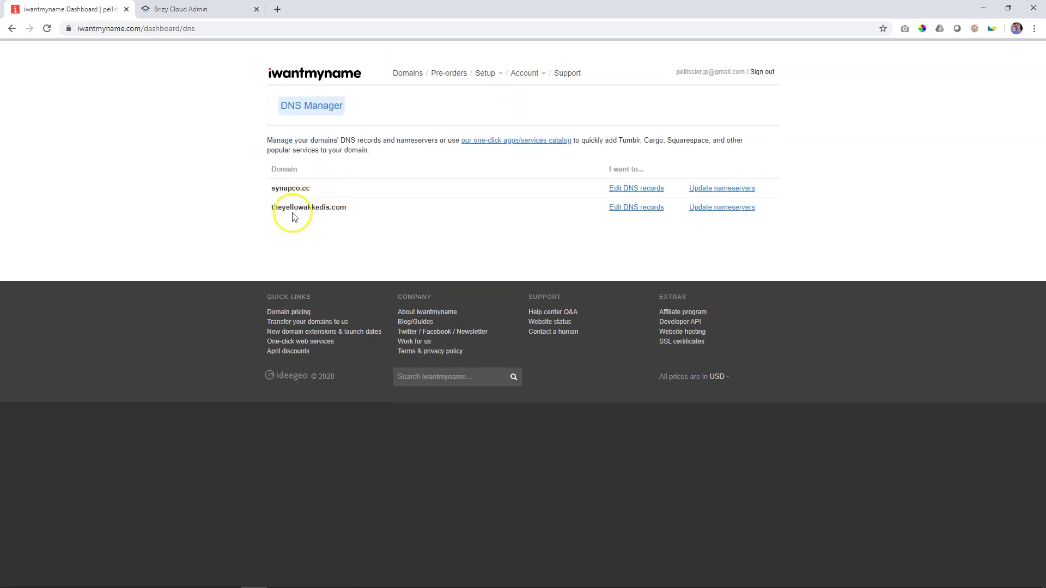
click(645, 211)
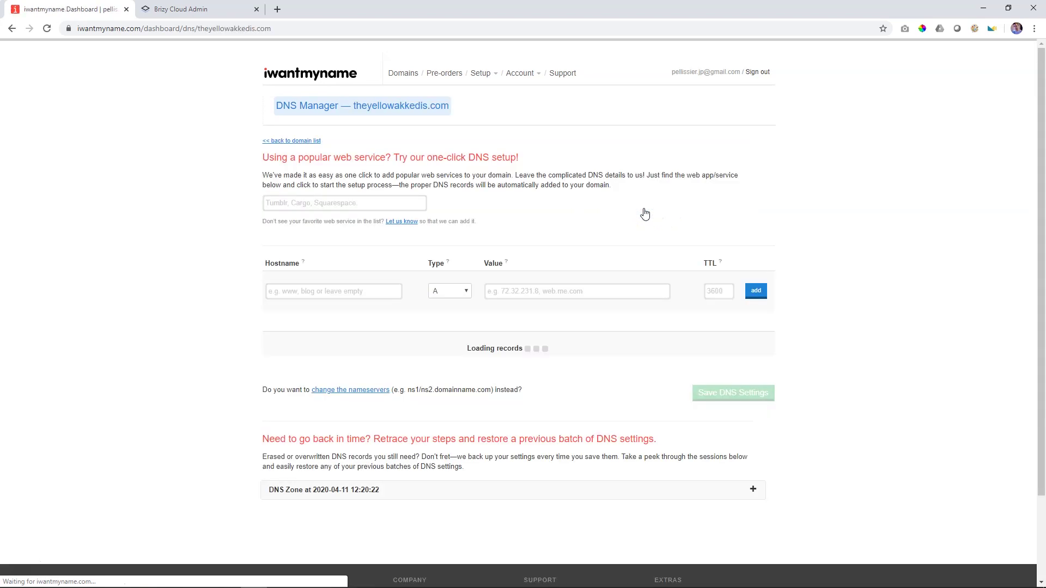
- Zoom the DNS editor to 175% and put the cursor in the new record's Hostname field
click(762, 237)
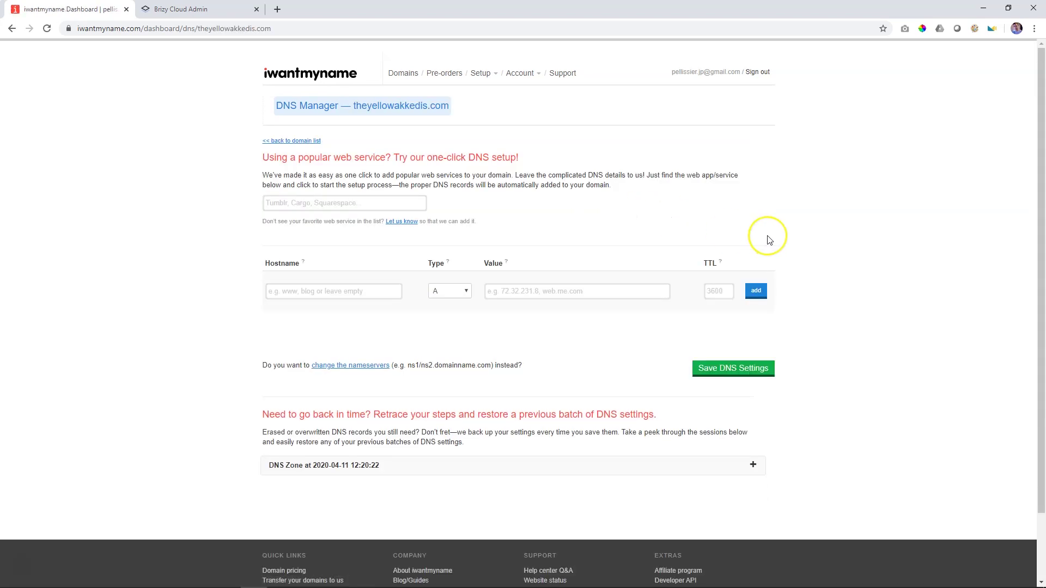
key(ctrl+plus)
key(ctrl+plus)
key(ctrl+plus)
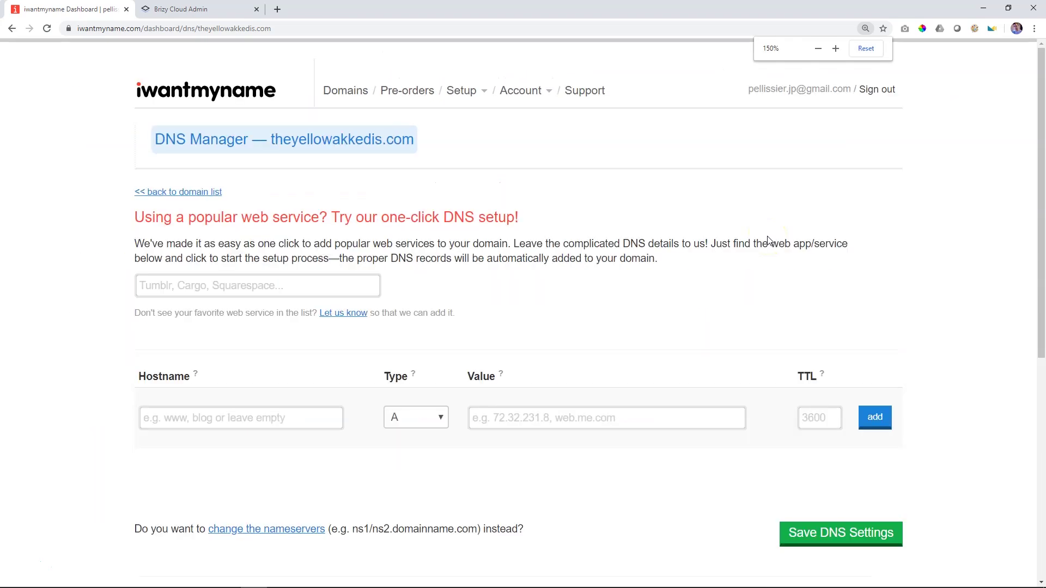
key(ctrl+plus)
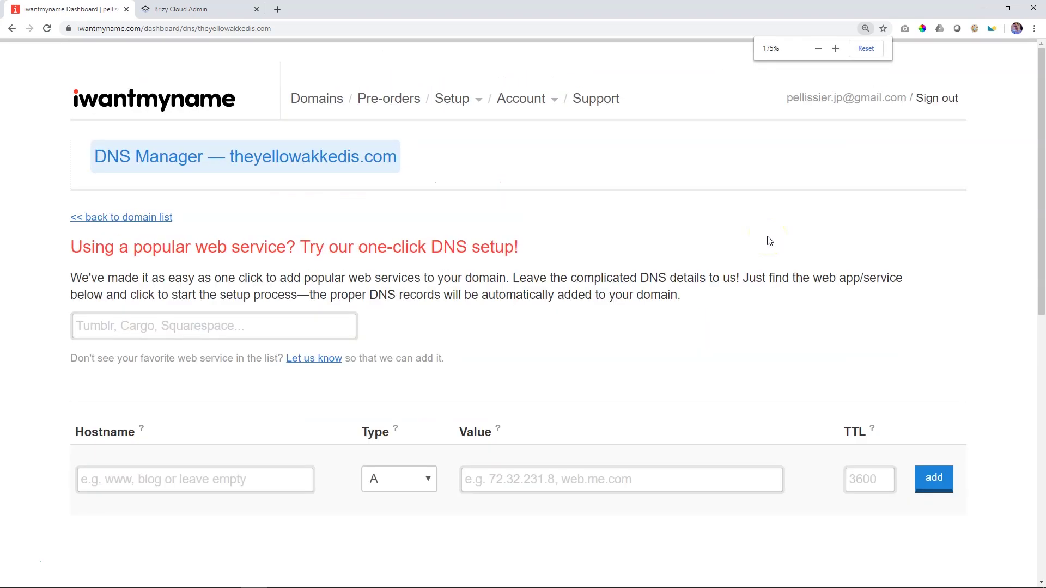
scroll(768, 238, down, 3)
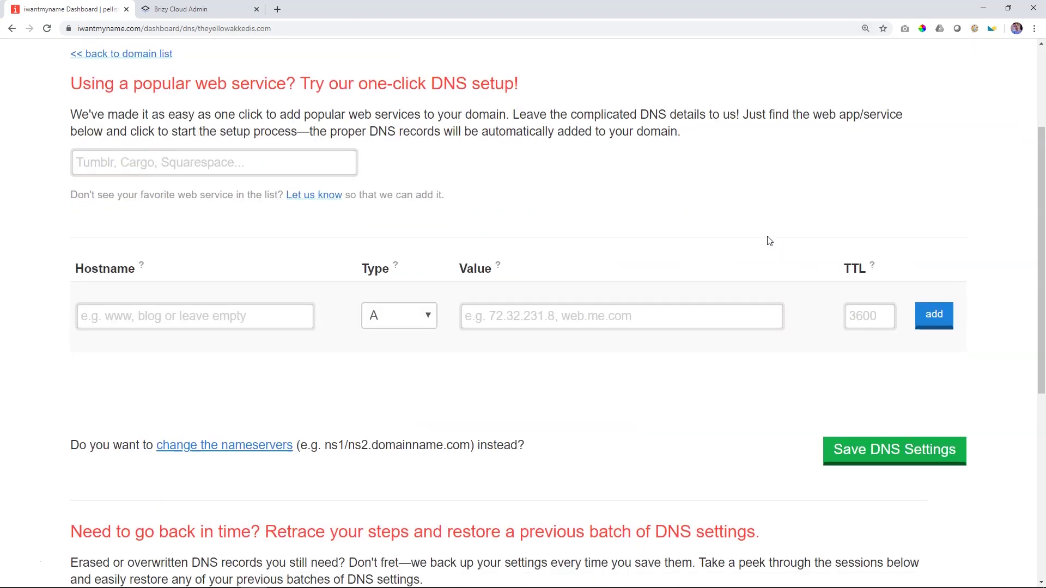
click(204, 320)
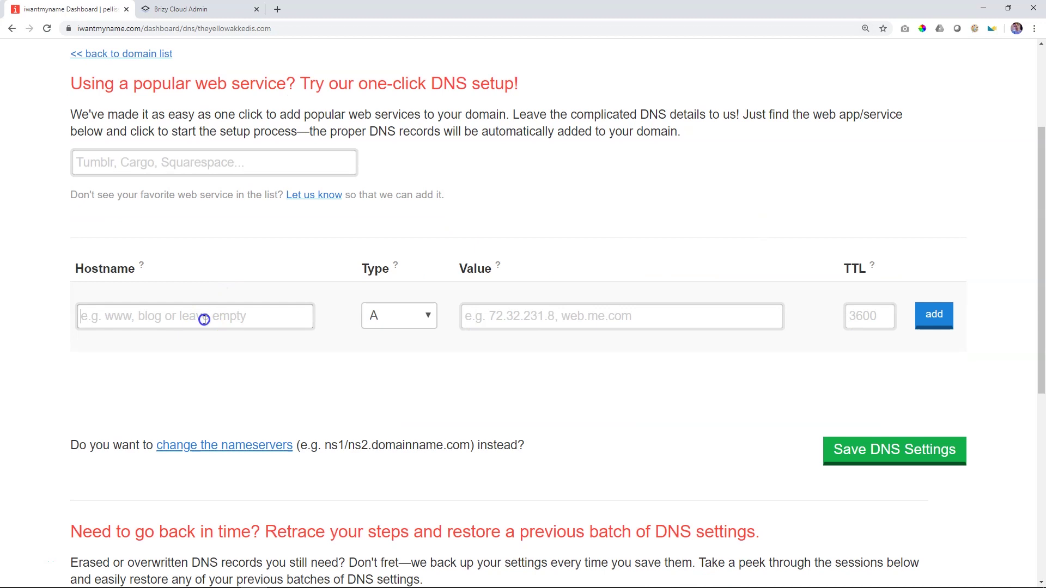
- Publish Latest Project on the custom domain theyellowakkedis.com and submit it
key(ctrl+Tab)
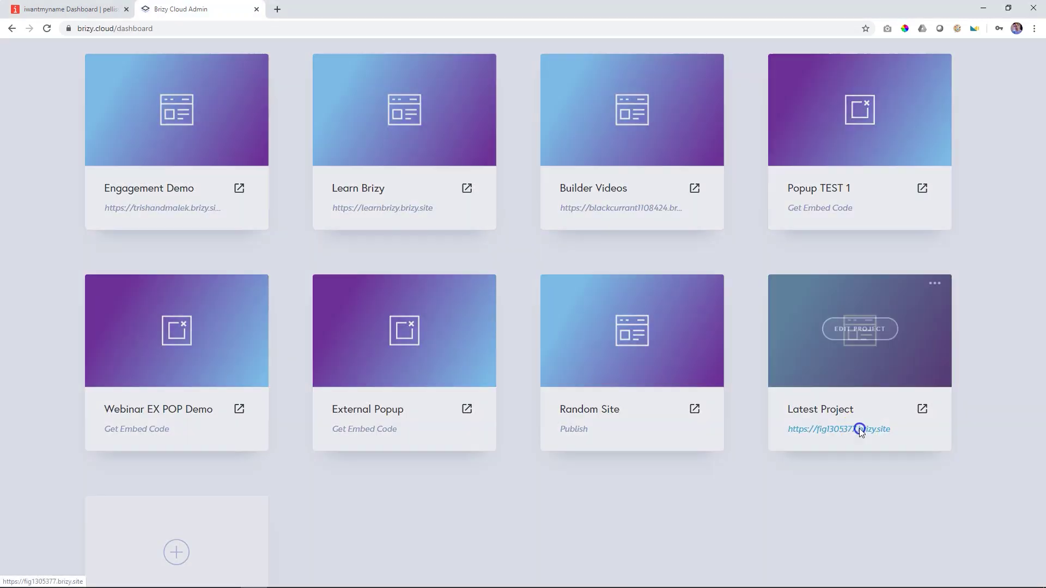
click(858, 428)
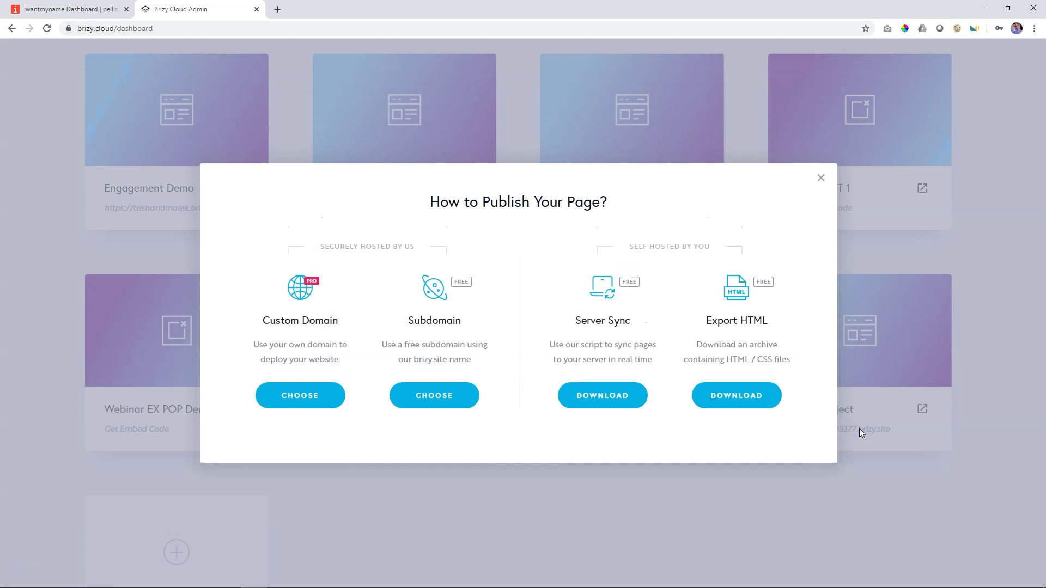
click(300, 395)
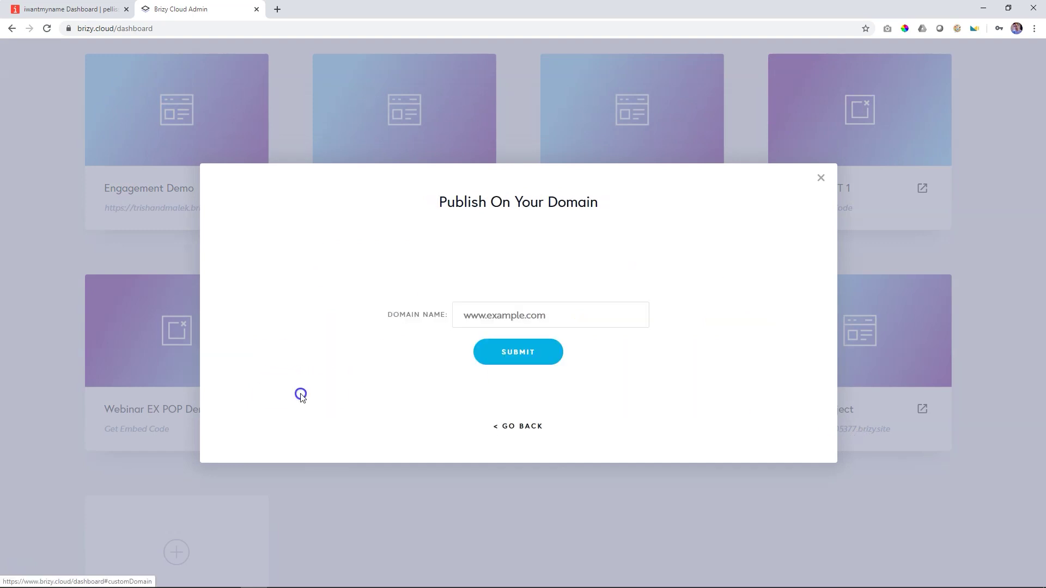
click(558, 321)
text(theyell)
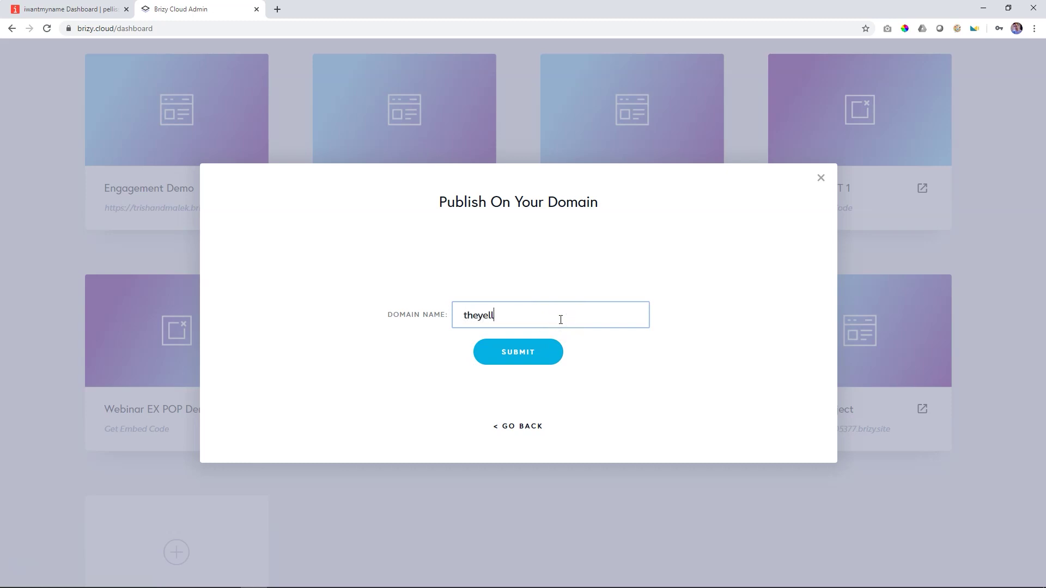
text(owakkedis.com)
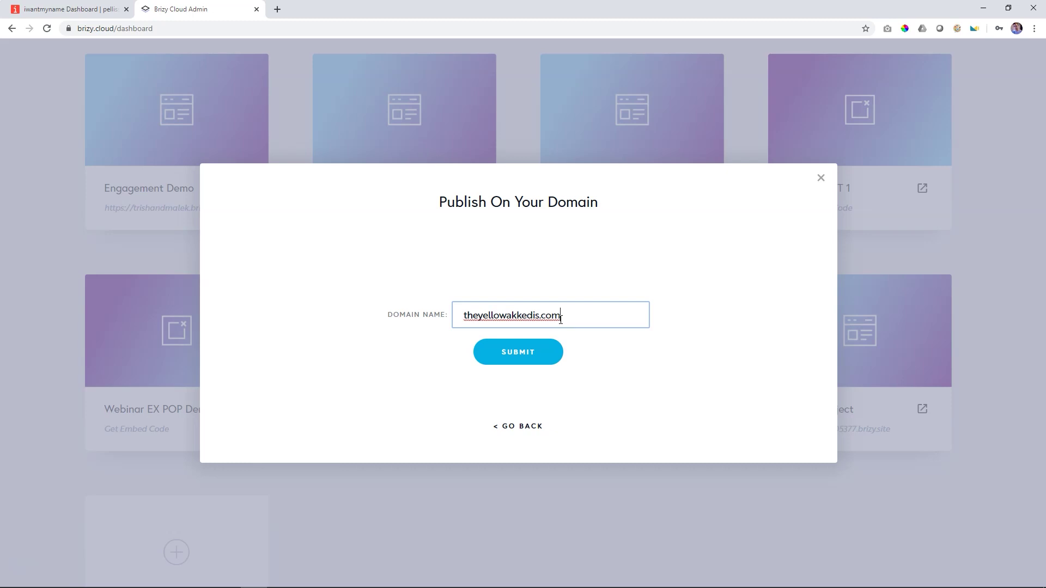
click(527, 351)
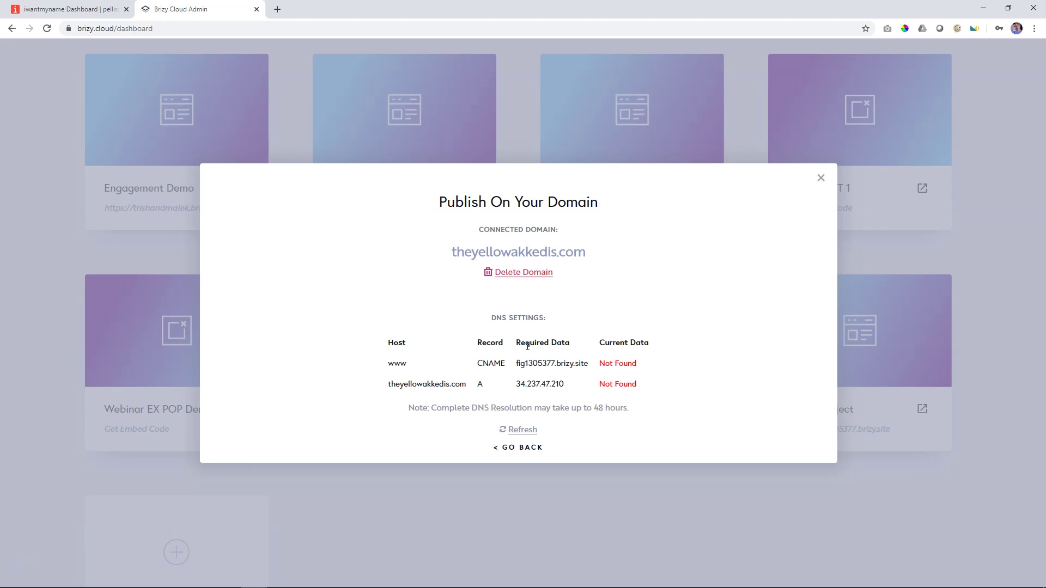
- Select the domain name in the A record's host in the DNS Settings table
double_click(434, 384)
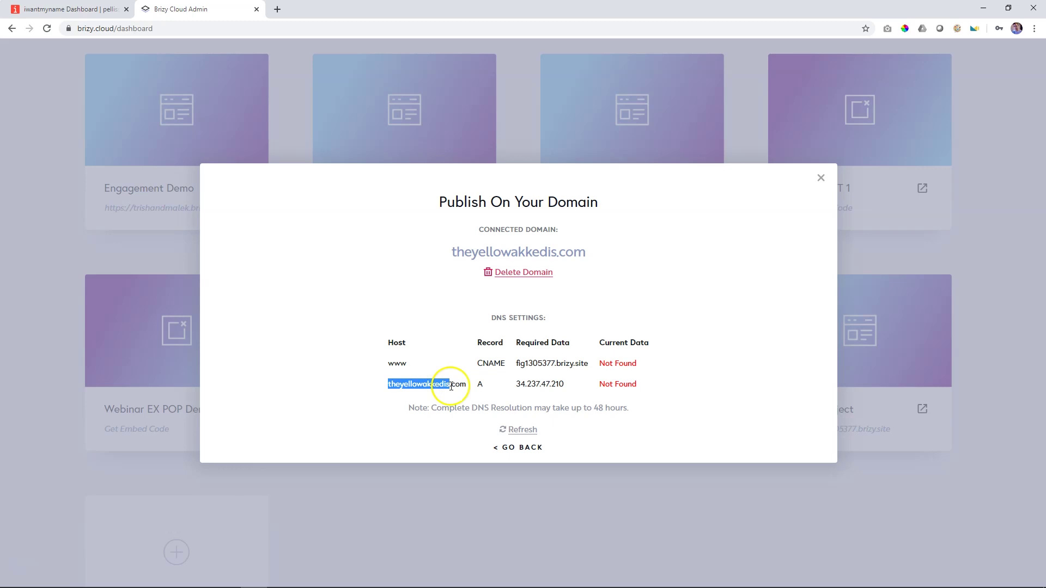
- Copy the A record host theyellowakkedis.com from Brizy into iwantmyname's Hostname field
drag(450, 386, 392, 387)
right_click(420, 390)
click(434, 394)
click(65, 9)
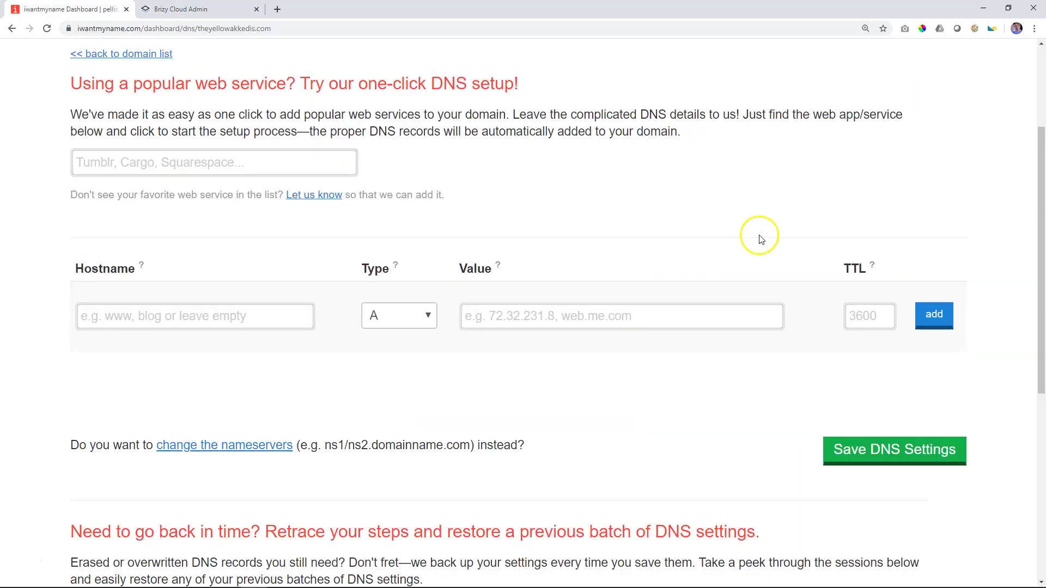
click(204, 320)
key(ctrl+v)
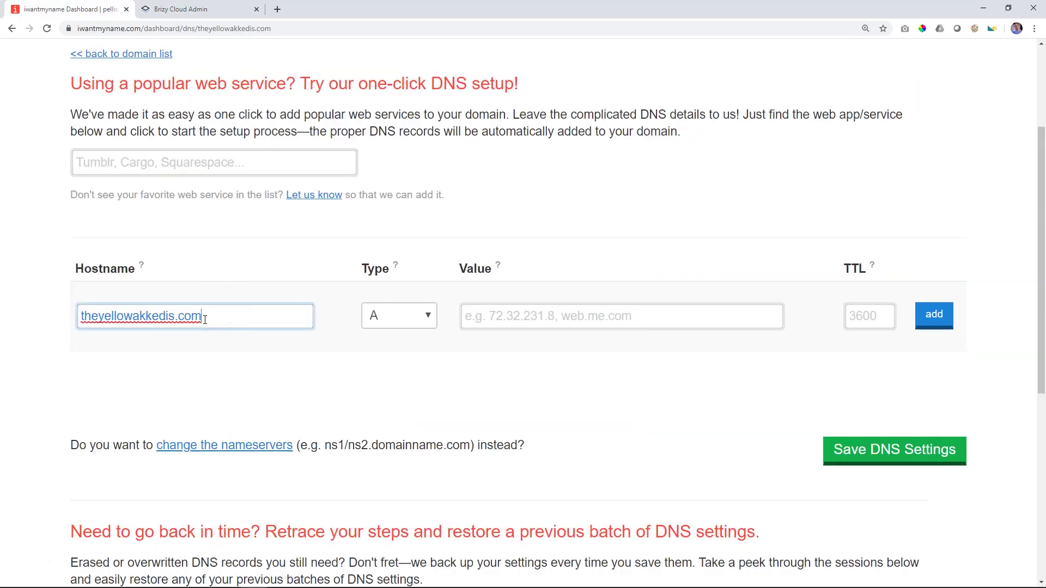
- Copy the IP address 34.237.47.210 from Brizy into the new record's Value field
click(188, 10)
drag(515, 384, 563, 387)
right_click(562, 387)
click(578, 393)
click(71, 10)
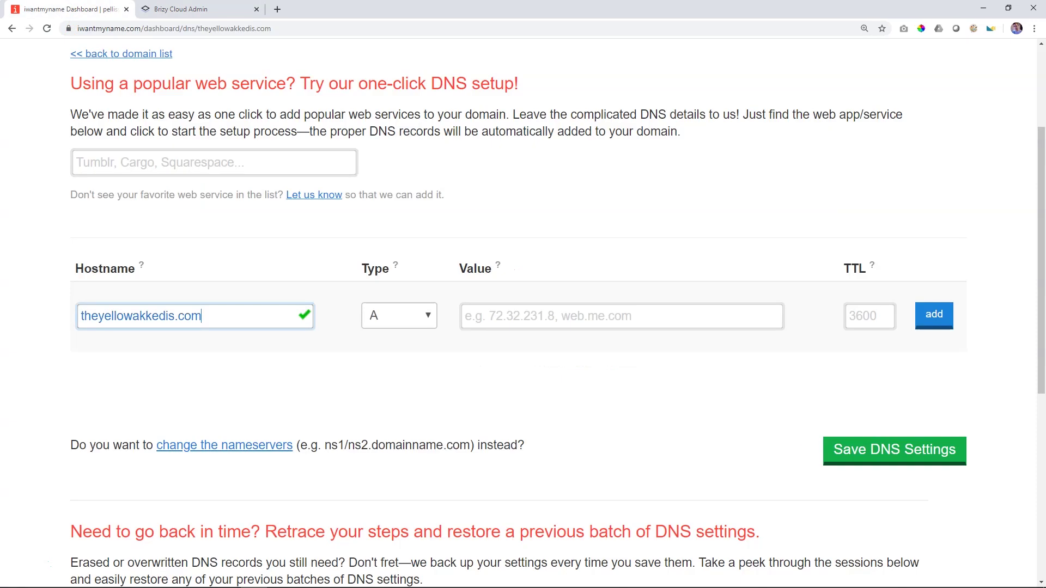
click(522, 319)
key(ctrl+v)
- Set the TTL to 3600, add the A record, and save the DNS settings
click(859, 316)
text(3600)
click(901, 333)
click(932, 325)
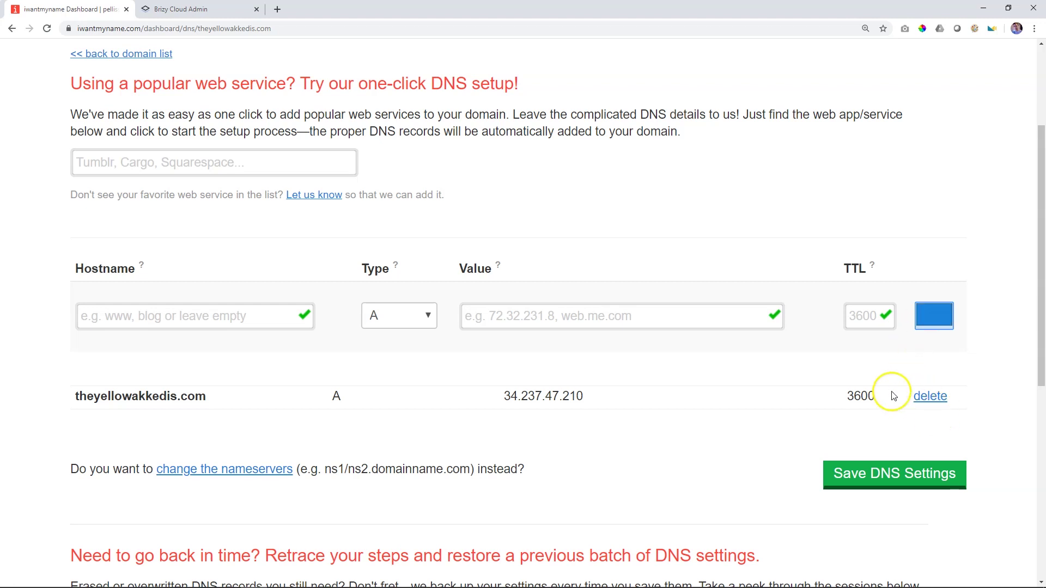
click(858, 472)
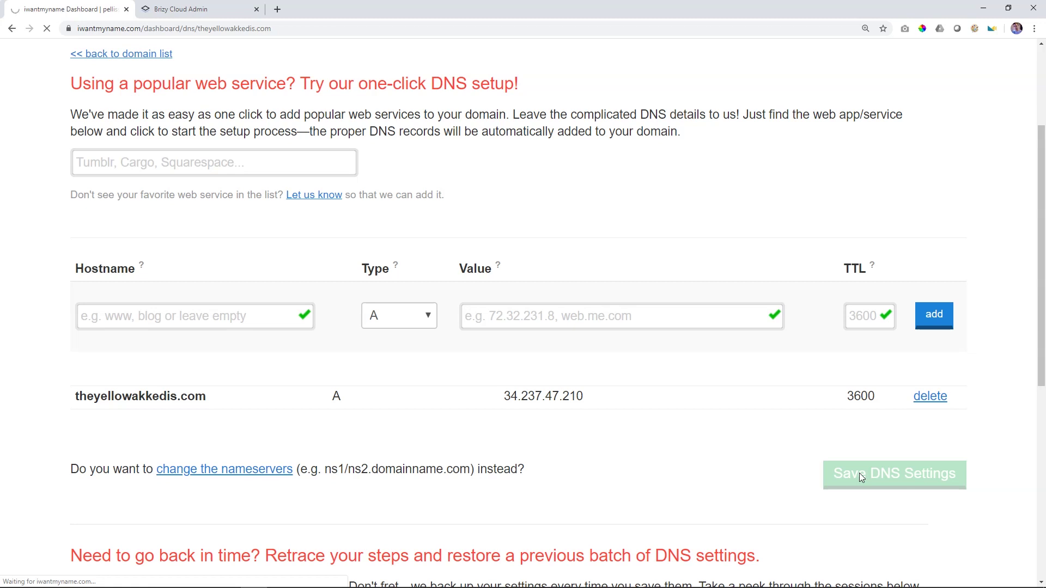
click(224, 10)
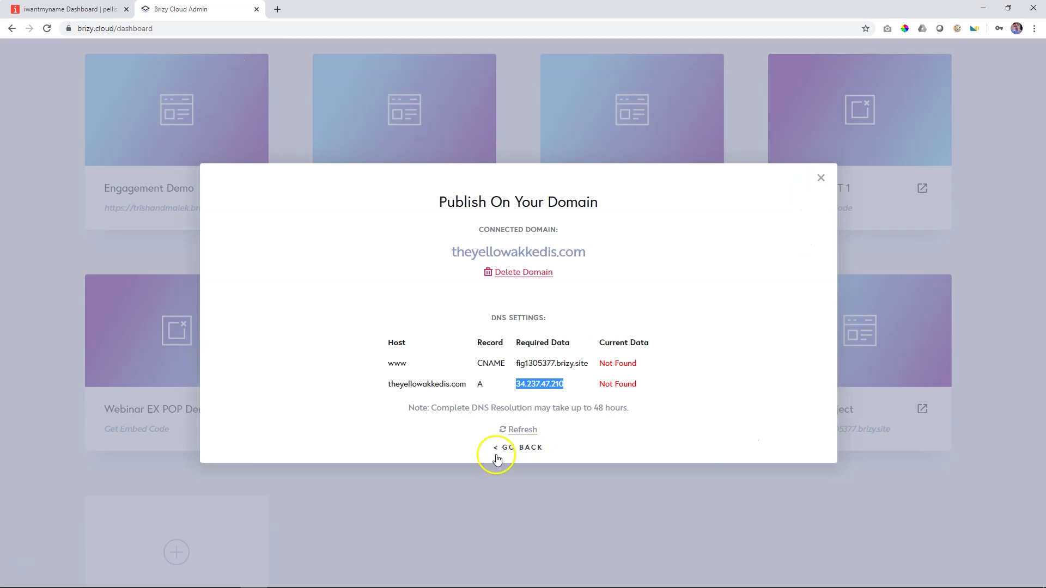
- Refresh Brizy's DNS check, then set the new iwantmyname record's type to CNAME
click(521, 431)
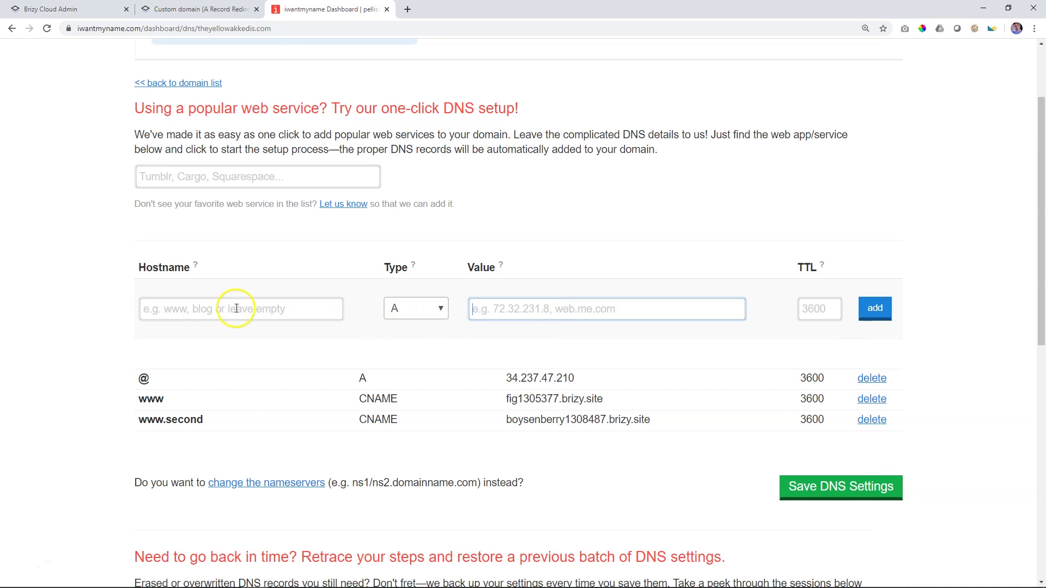
click(436, 309)
click(436, 310)
click(437, 311)
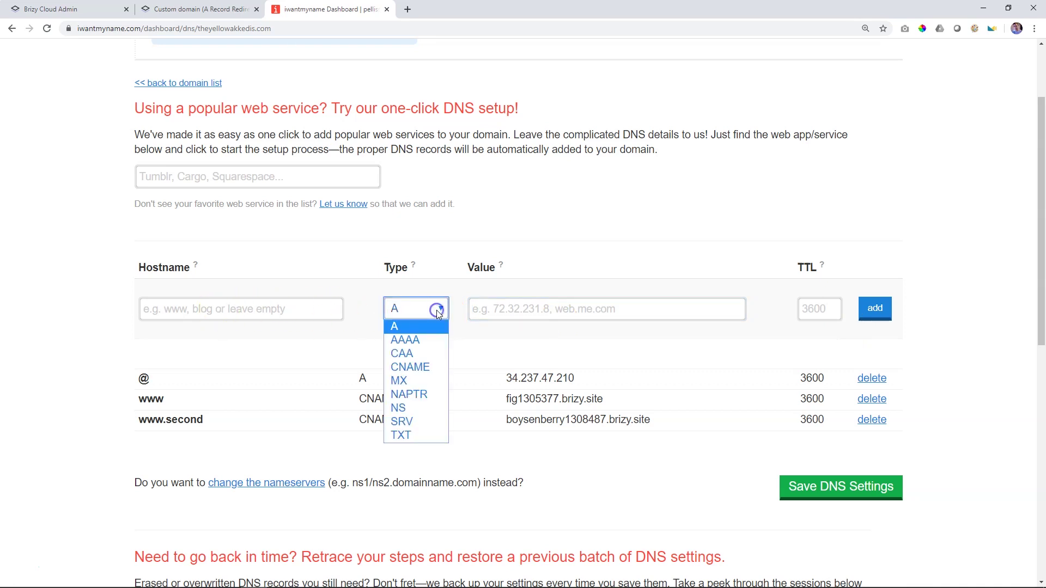
click(410, 371)
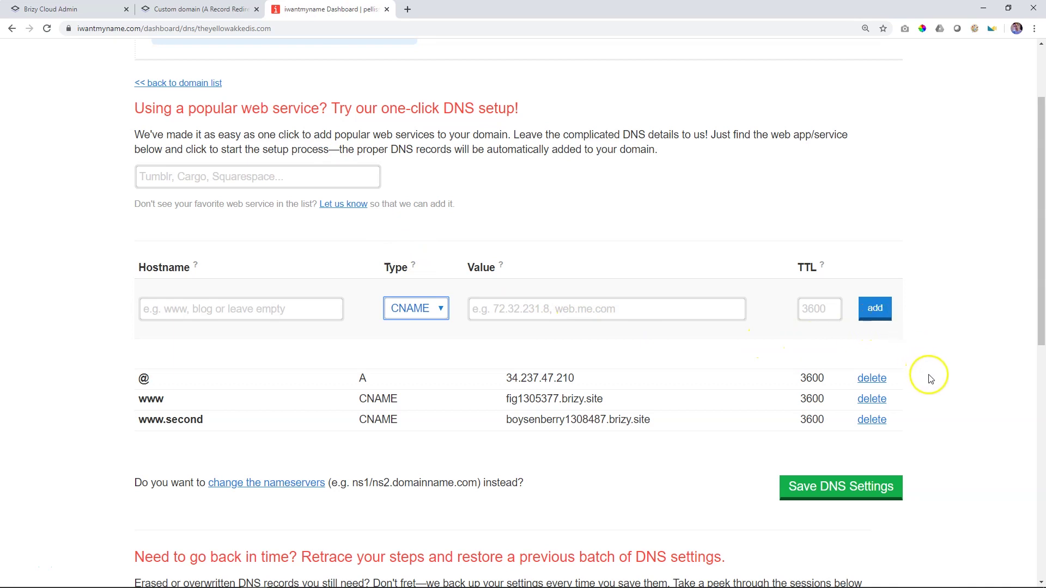
click(66, 10)
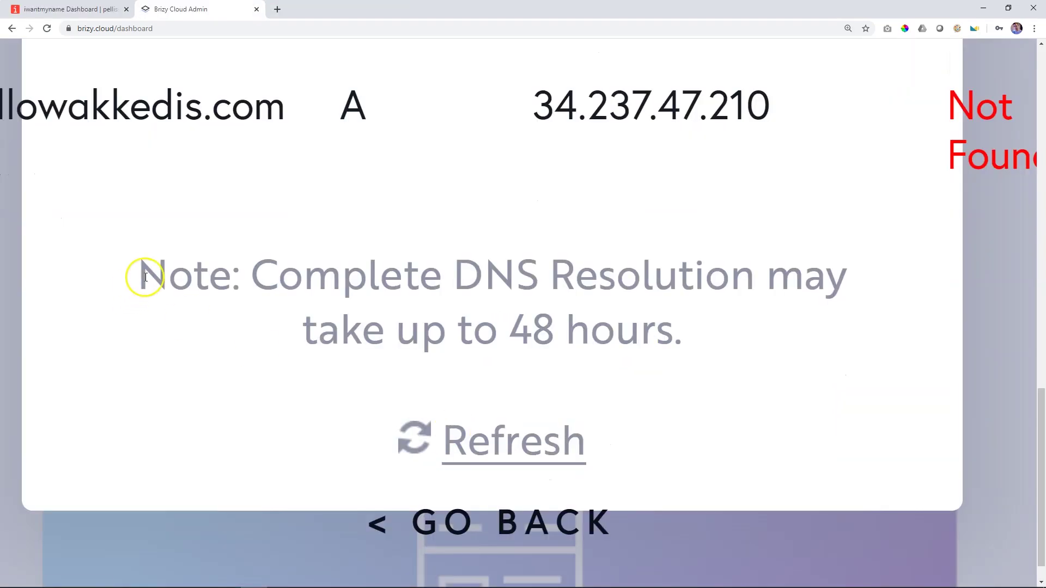
- Highlight the note that the new domain's DNS can take up to 48 hours to resolve
drag(140, 276, 706, 338)
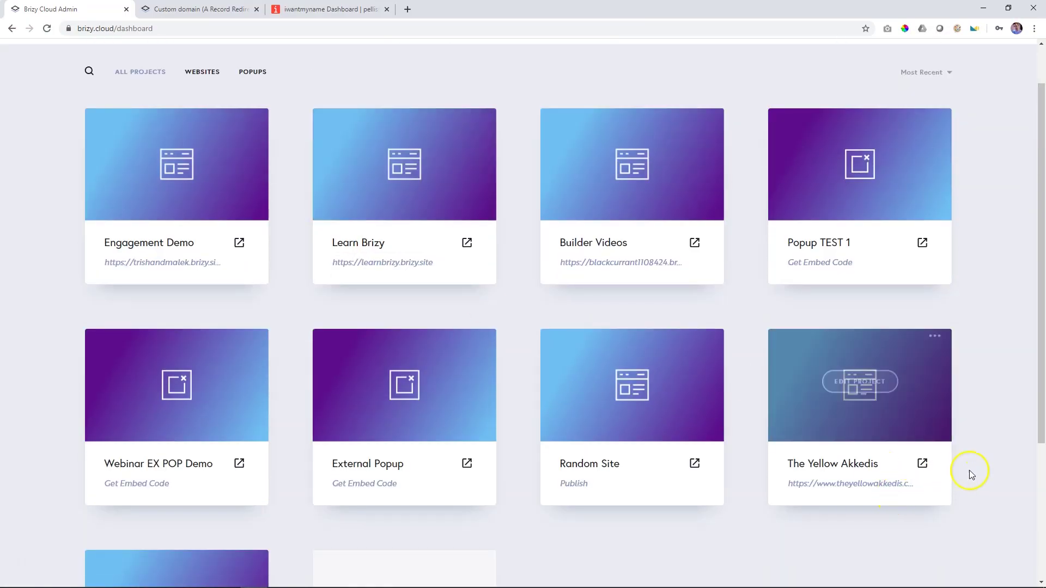
click(989, 462)
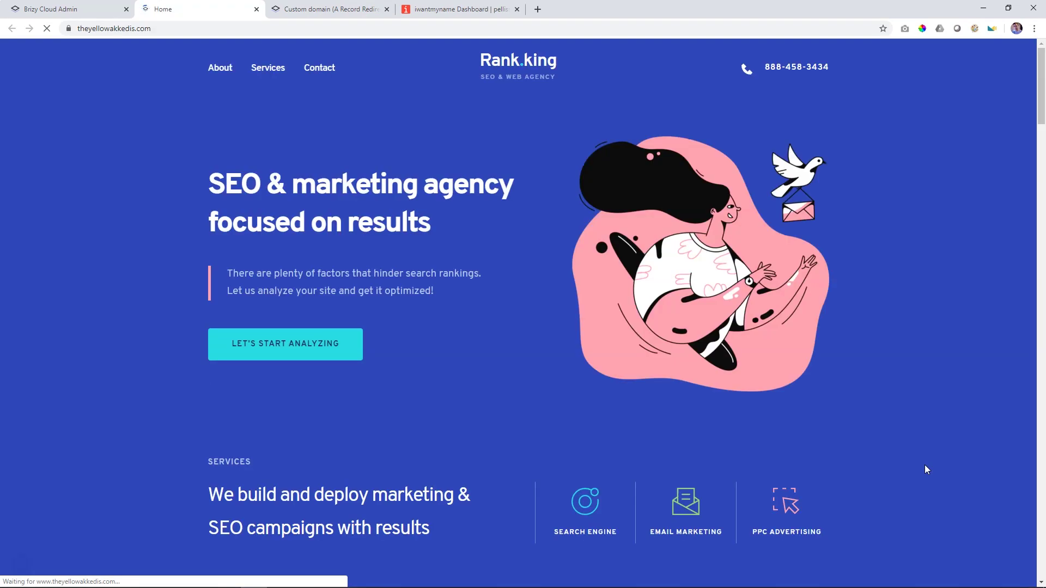
scroll(924, 466, down, 20)
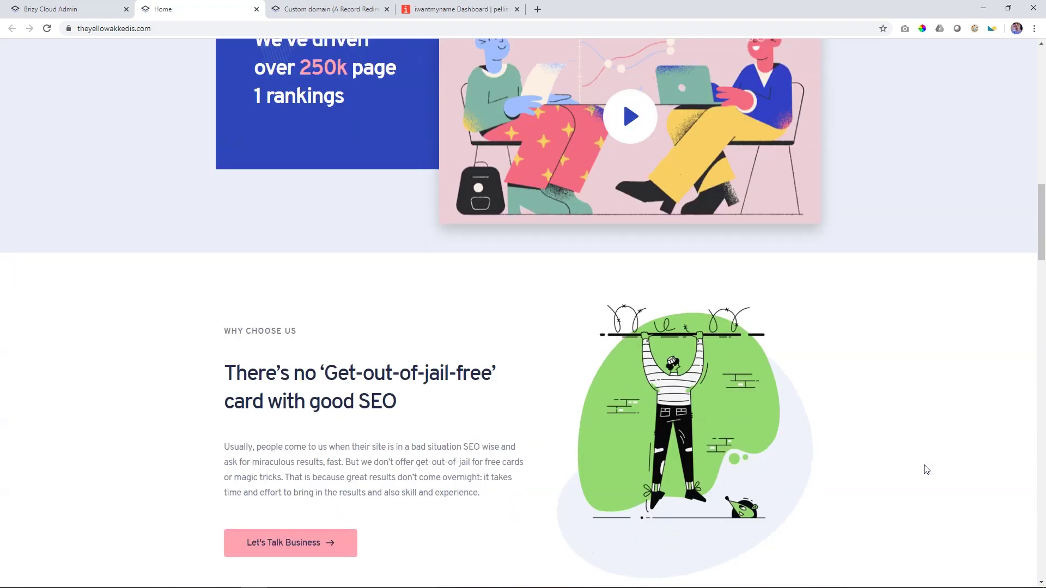
scroll(924, 470, down, 20)
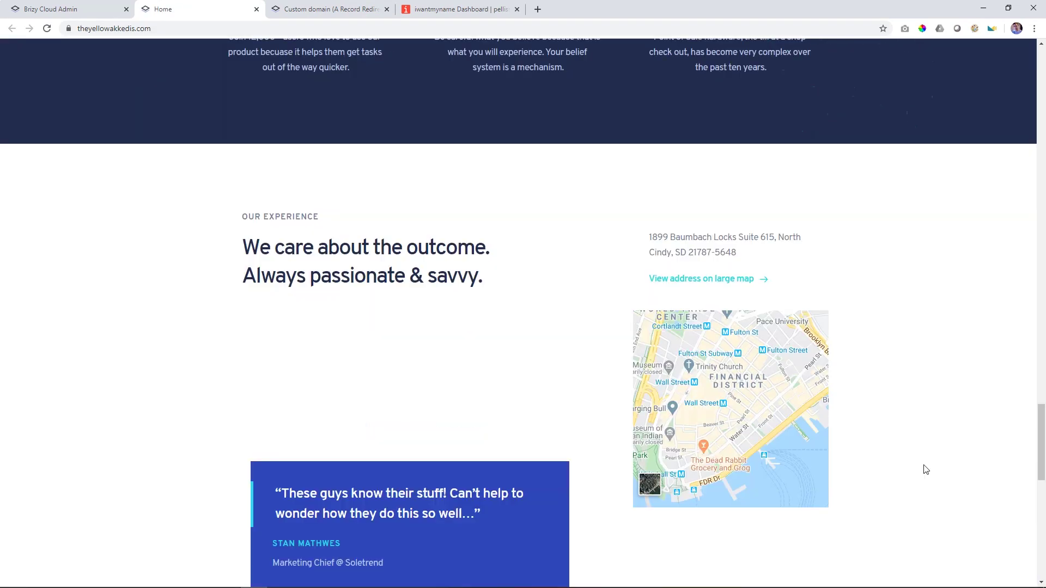
scroll(924, 469, up, 10)
scroll(923, 466, up, 20)
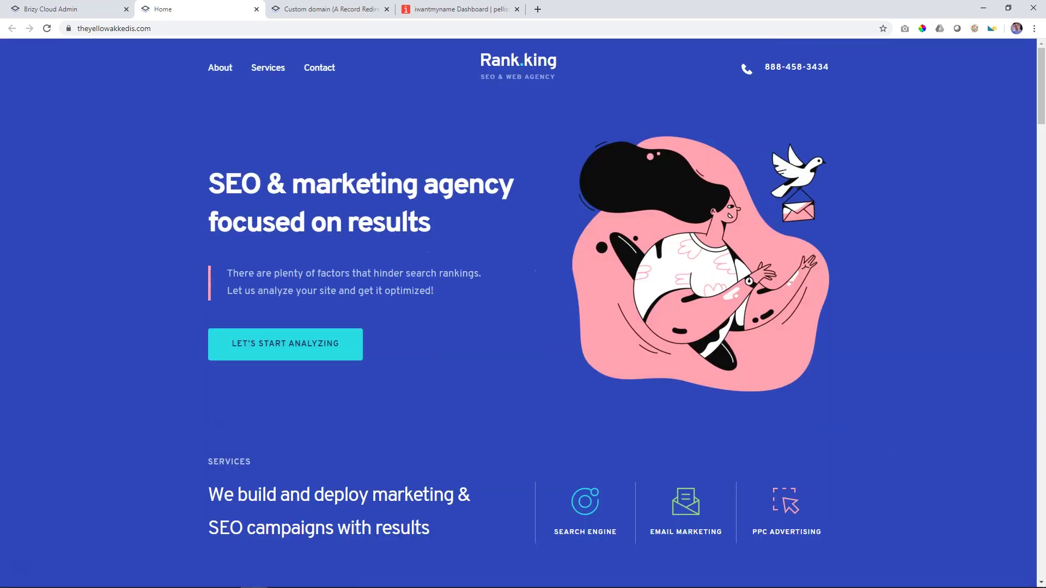
click(109, 28)
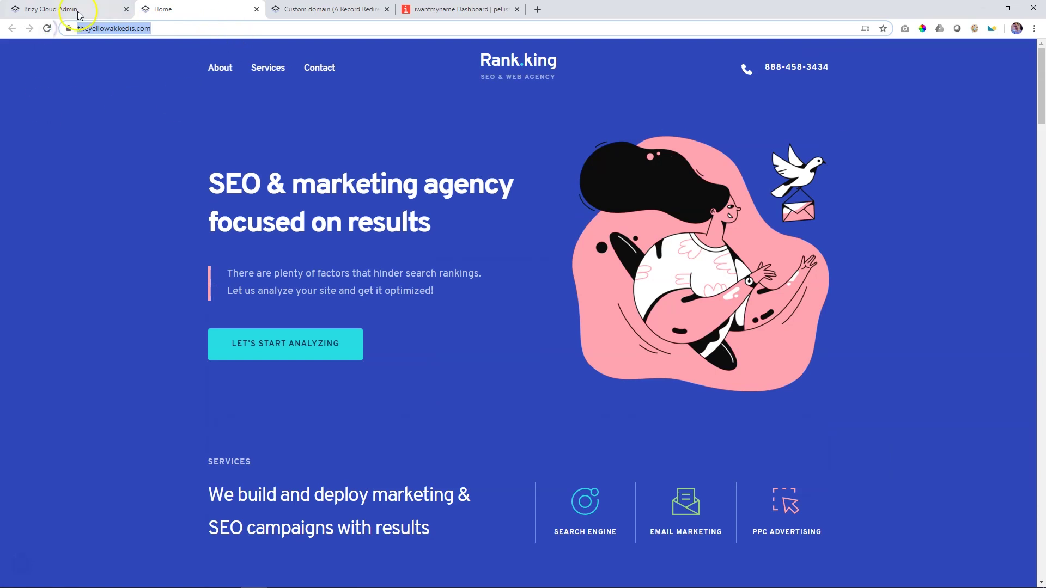
click(157, 30)
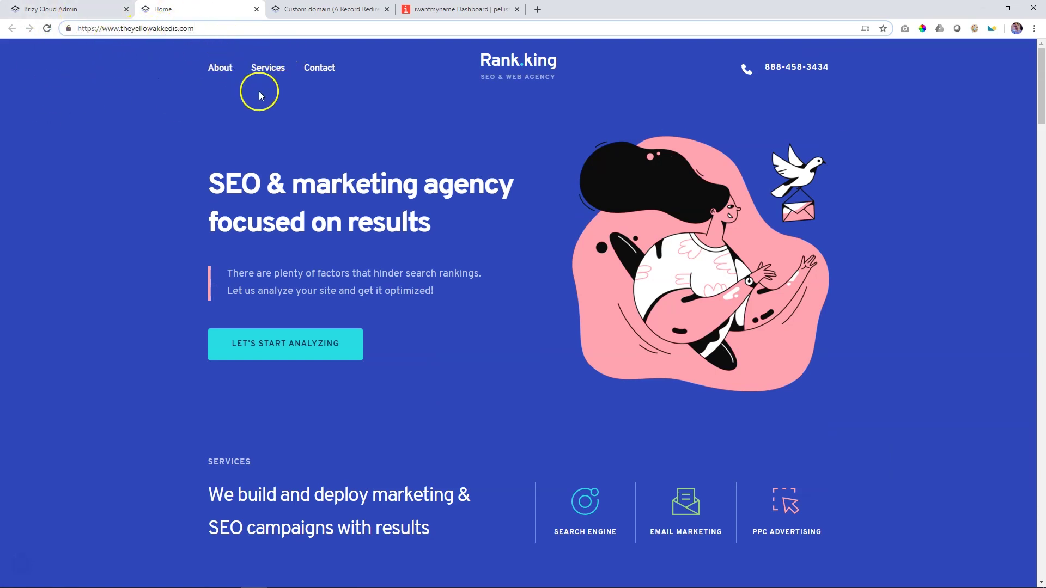
scroll(456, 309, down, 12)
scroll(456, 315, down, 13)
click(61, 6)
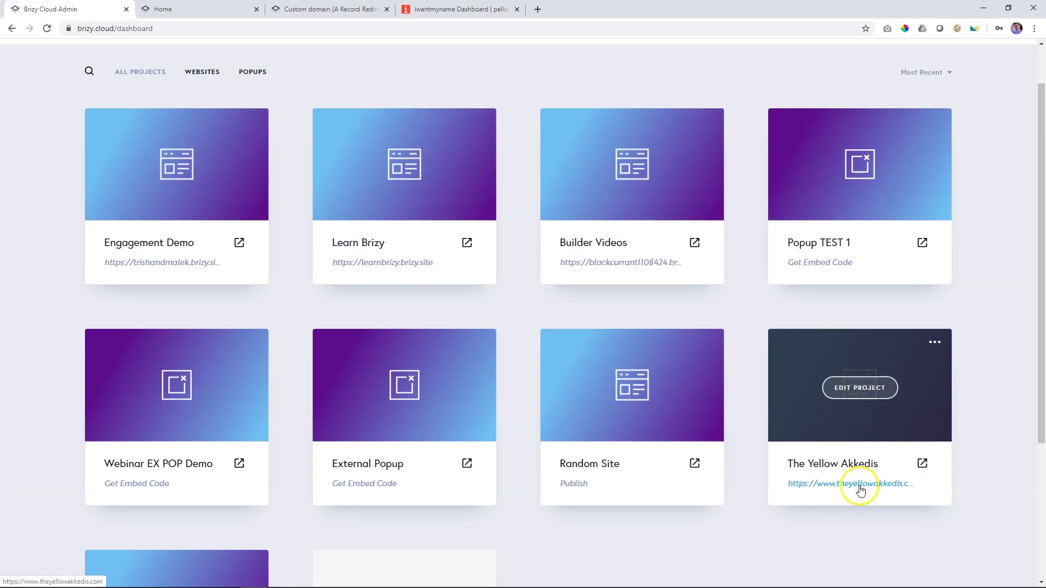
click(857, 485)
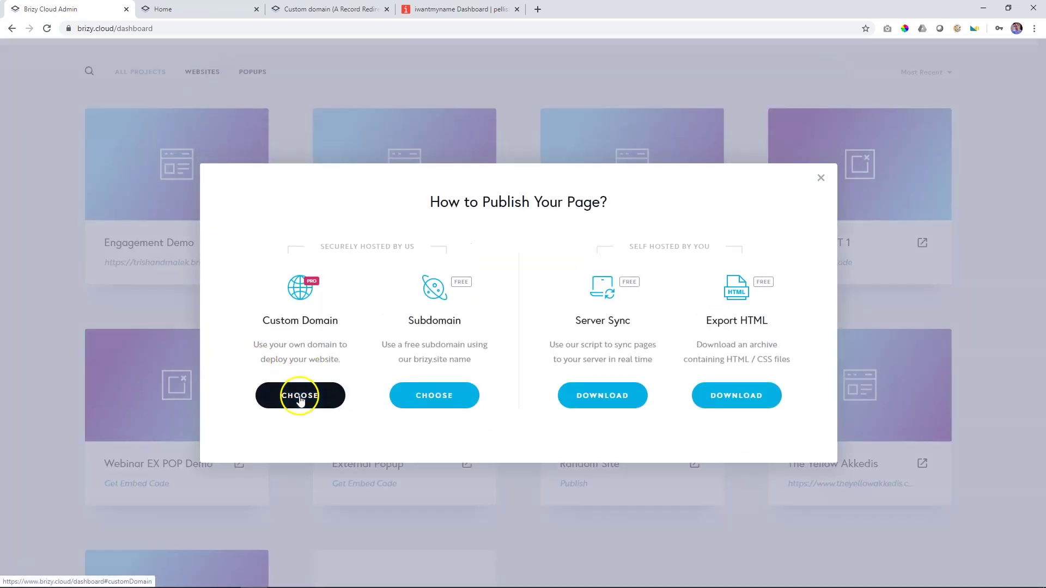
click(299, 396)
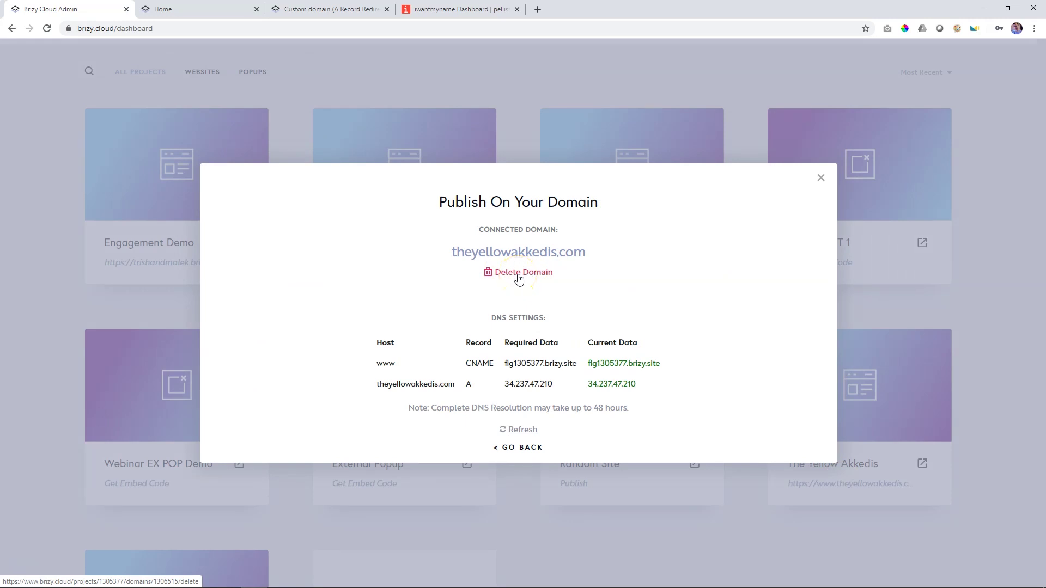
click(822, 179)
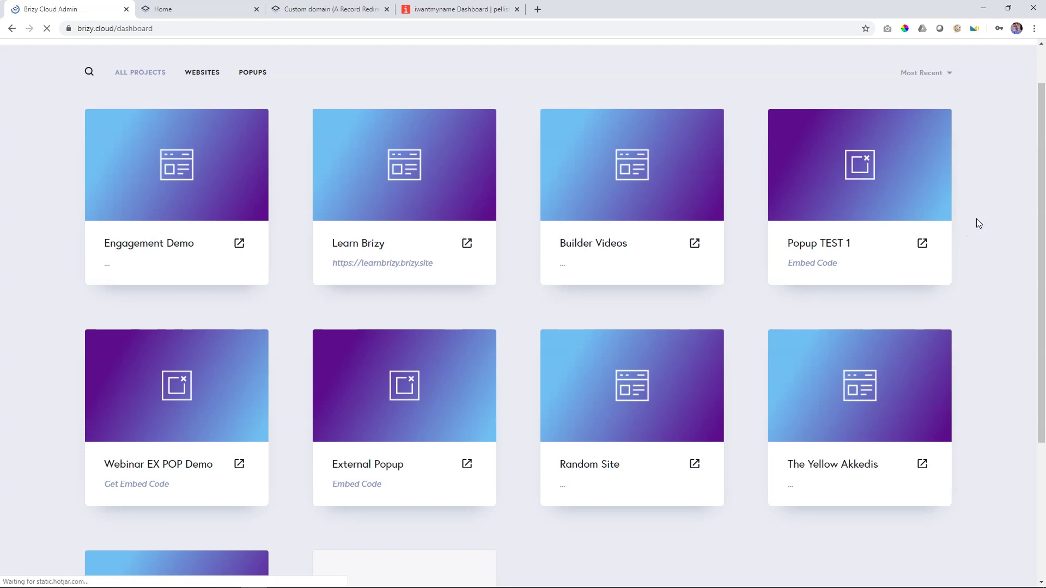